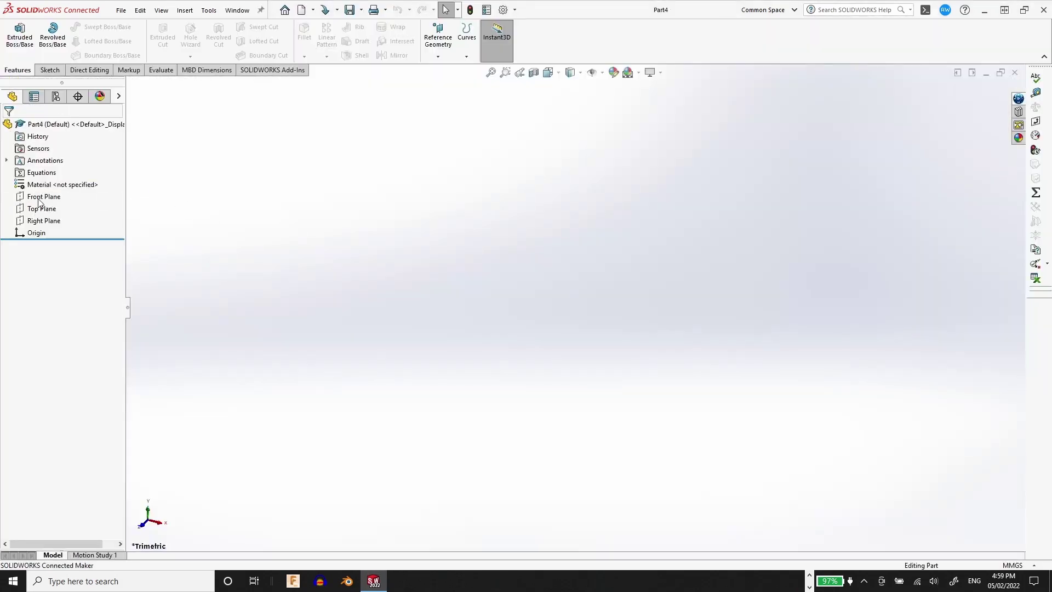
# Start a sketch on the Front Plane and draw a circle centred on the origin.
pyautogui.click(43, 199)
pyautogui.click(48, 182)
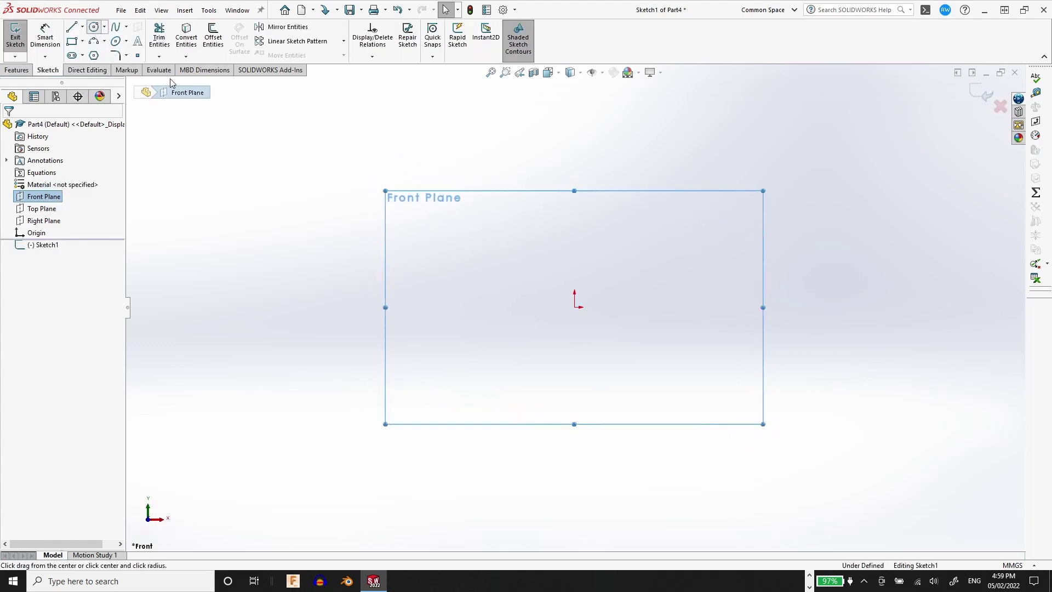
pyautogui.click(96, 29)
pyautogui.click(575, 307)
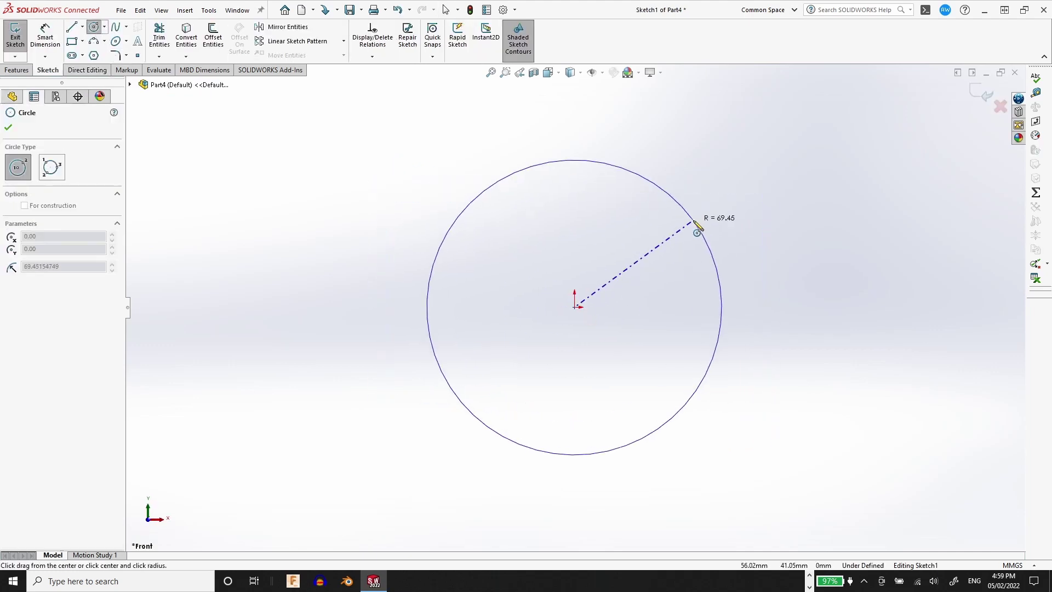
pyautogui.click(698, 228)
# Add a 138.90 mm diameter dimension to the circle, then delete that dimension.
pyautogui.click(45, 39)
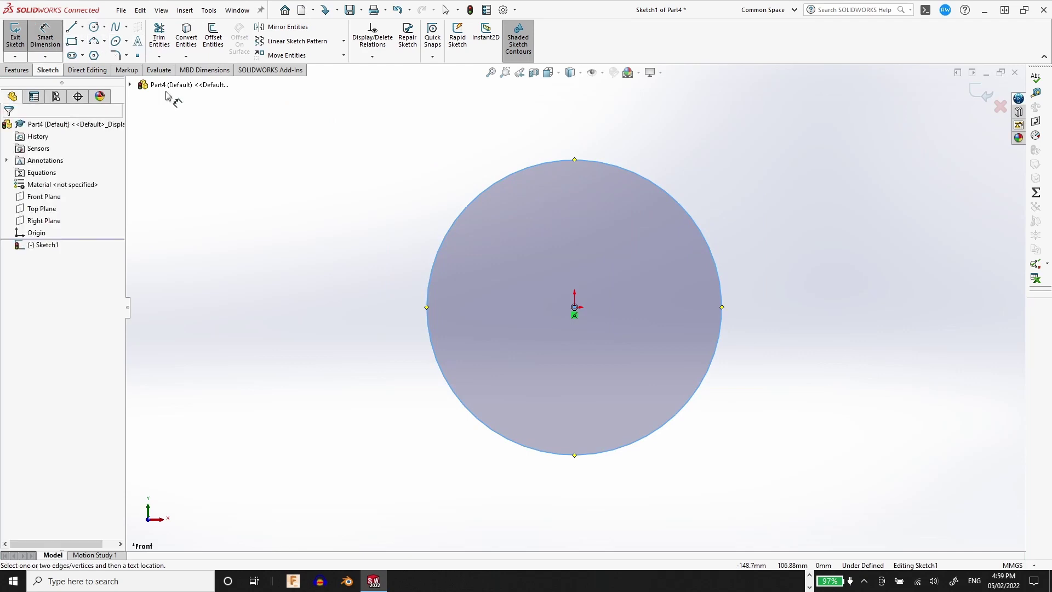
pyautogui.click(475, 199)
pyautogui.click(348, 227)
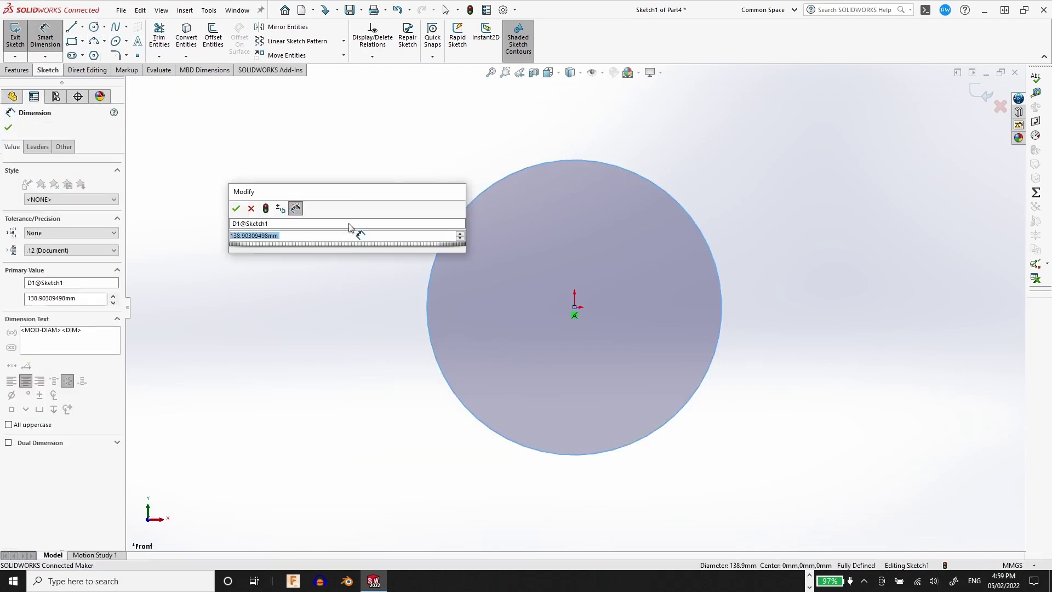
pyautogui.click(252, 210)
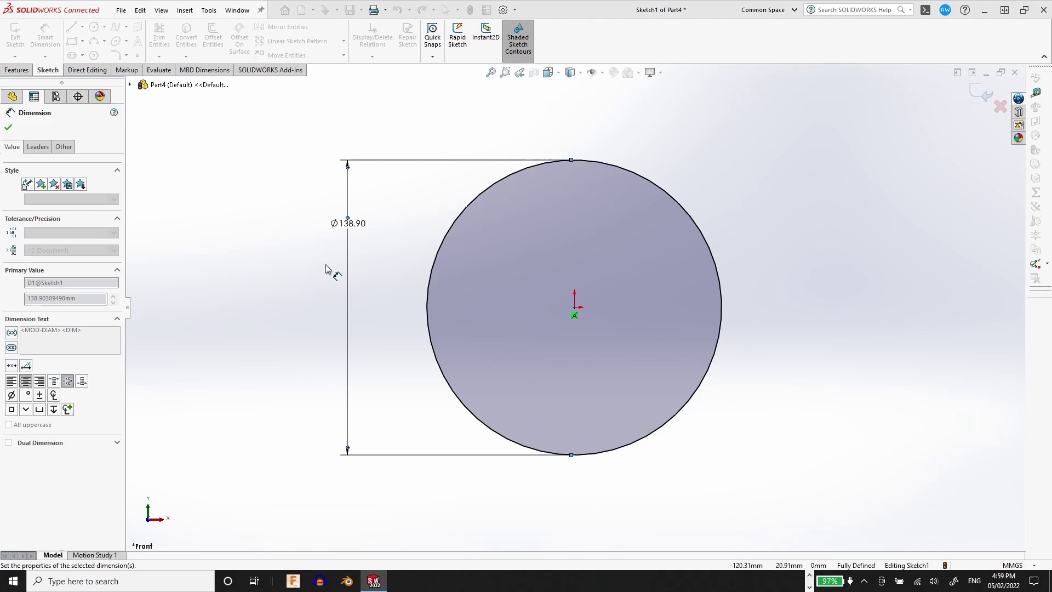
pyautogui.press('Delete')
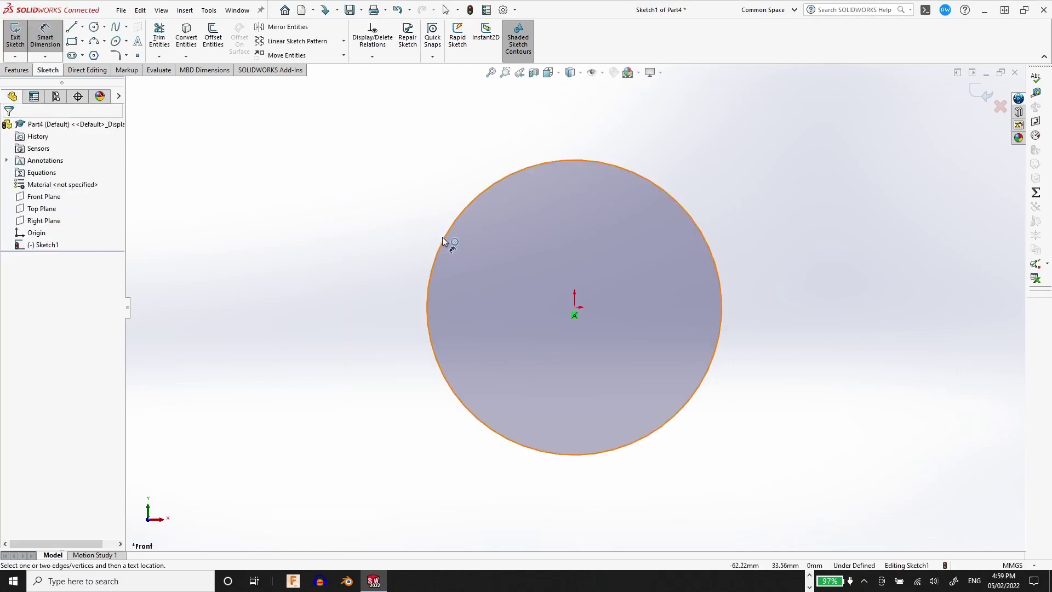
# Delete the first circle and switch the document units to inches (IPS).
pyautogui.click(443, 237)
pyautogui.press('Delete')
pyautogui.click(1012, 565)
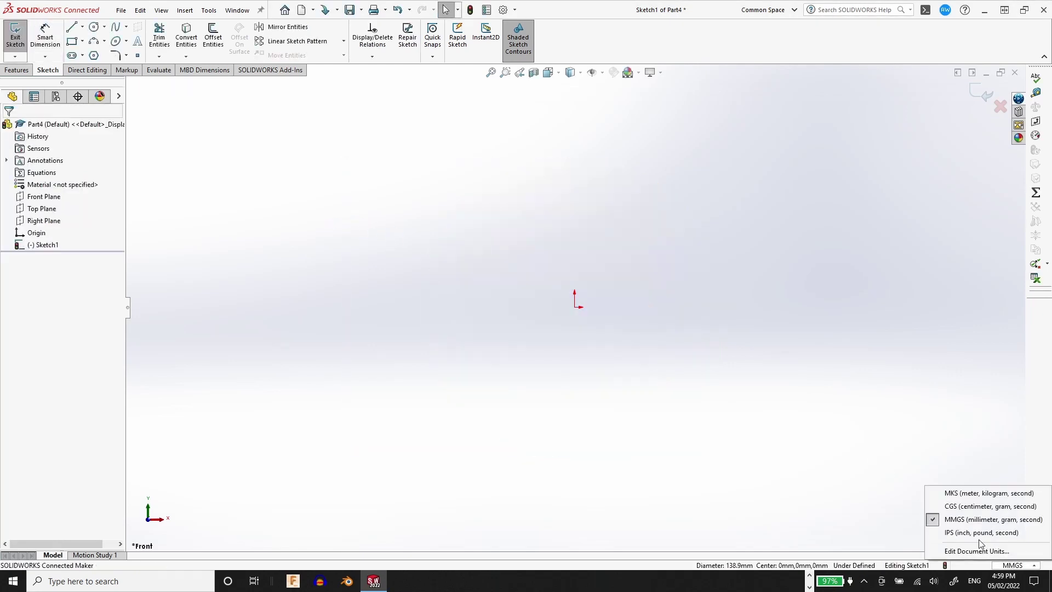
pyautogui.click(965, 534)
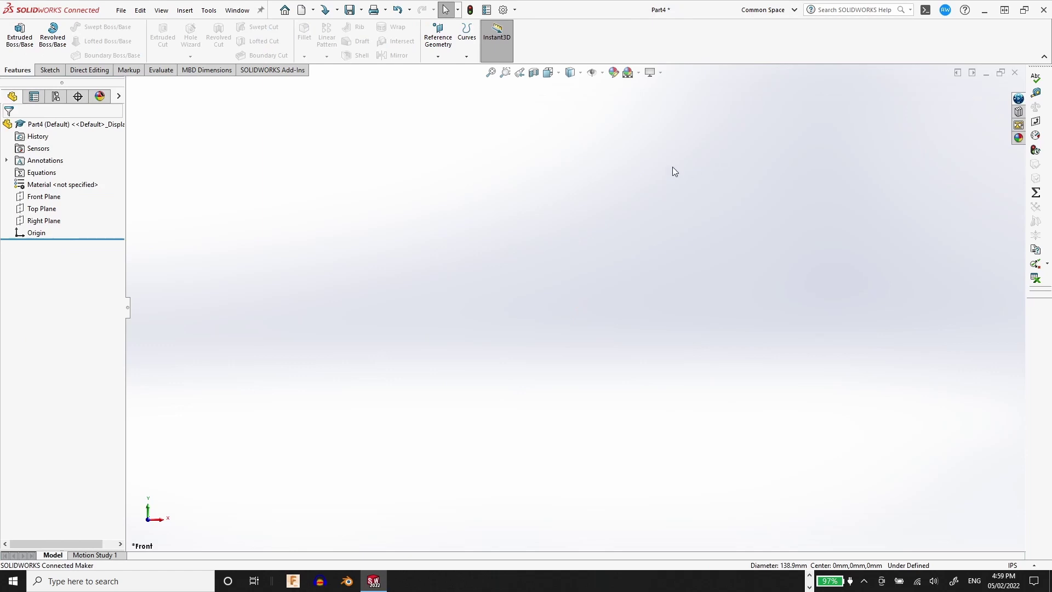
# Start a new sketch on the Front Plane and draw a circle centred on the origin.
pyautogui.click(44, 196)
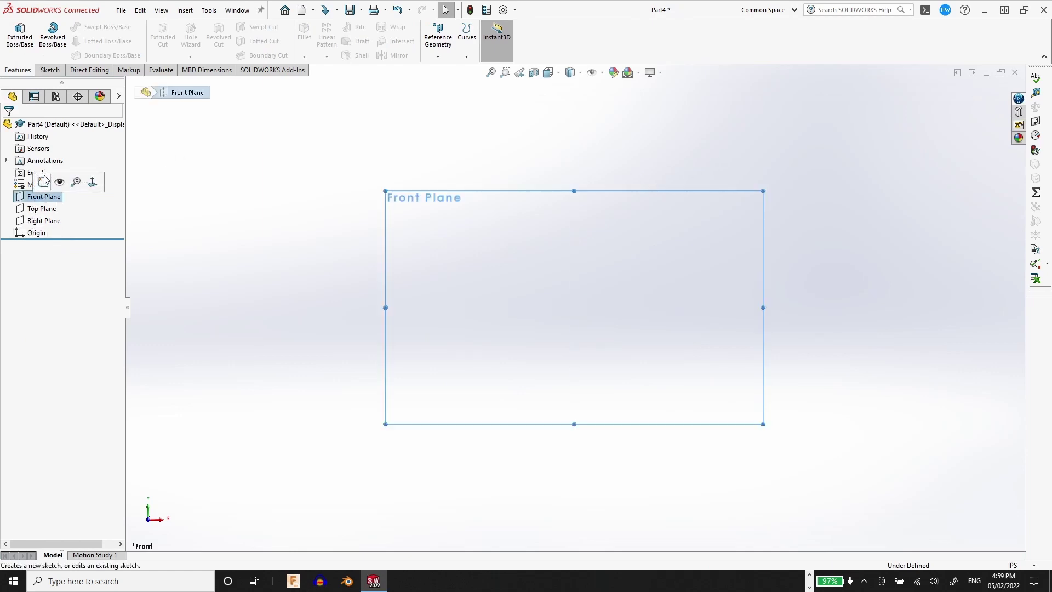
pyautogui.click(44, 180)
pyautogui.click(93, 28)
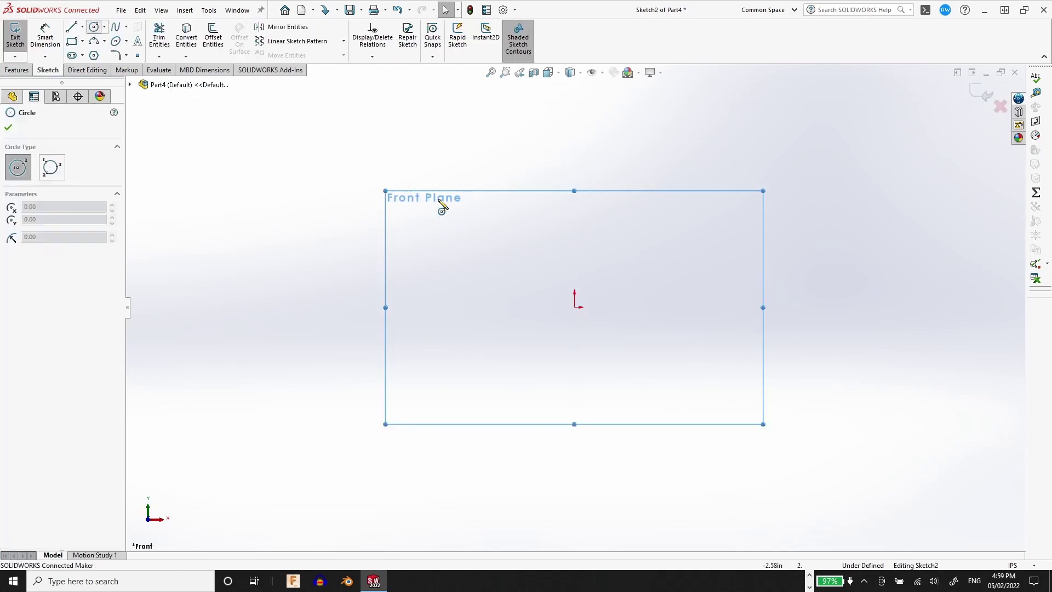
pyautogui.click(574, 307)
pyautogui.click(694, 359)
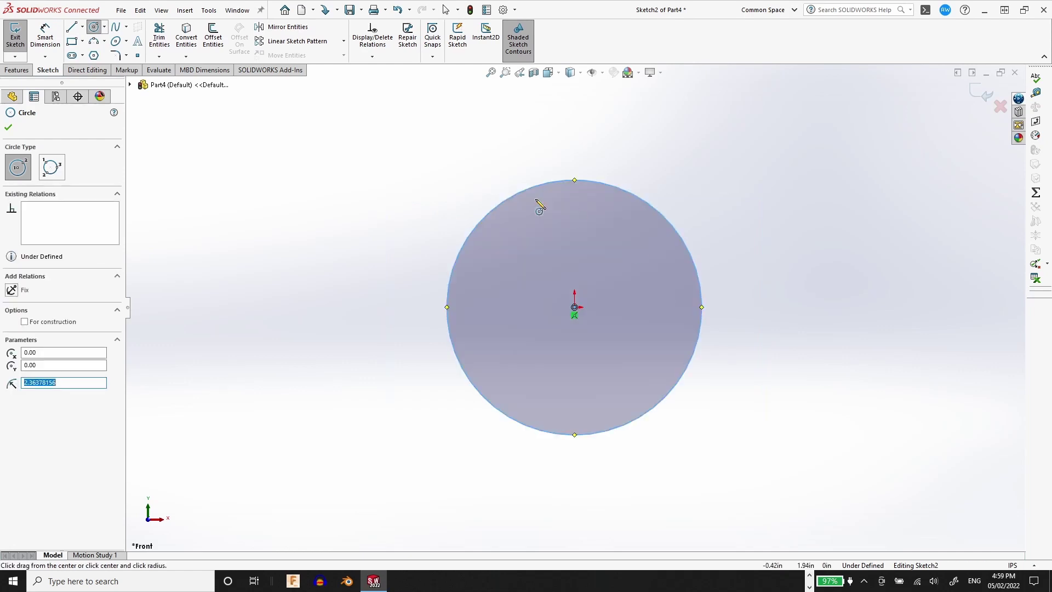
# Dimension the circle's diameter to 3.8 in and exit Sketch2.
pyautogui.click(55, 44)
pyautogui.click(513, 191)
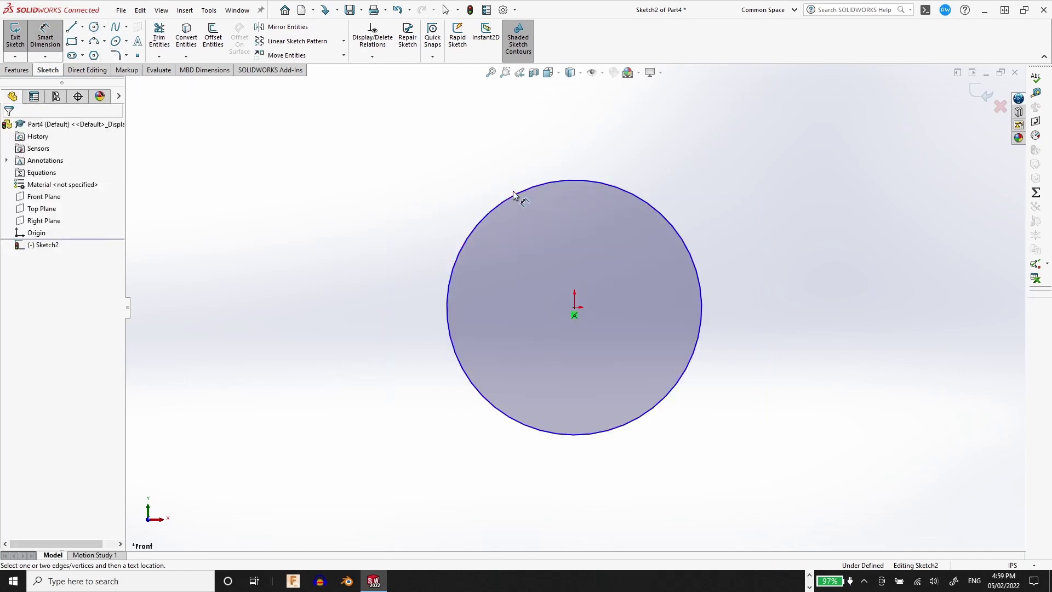
pyautogui.click(403, 208)
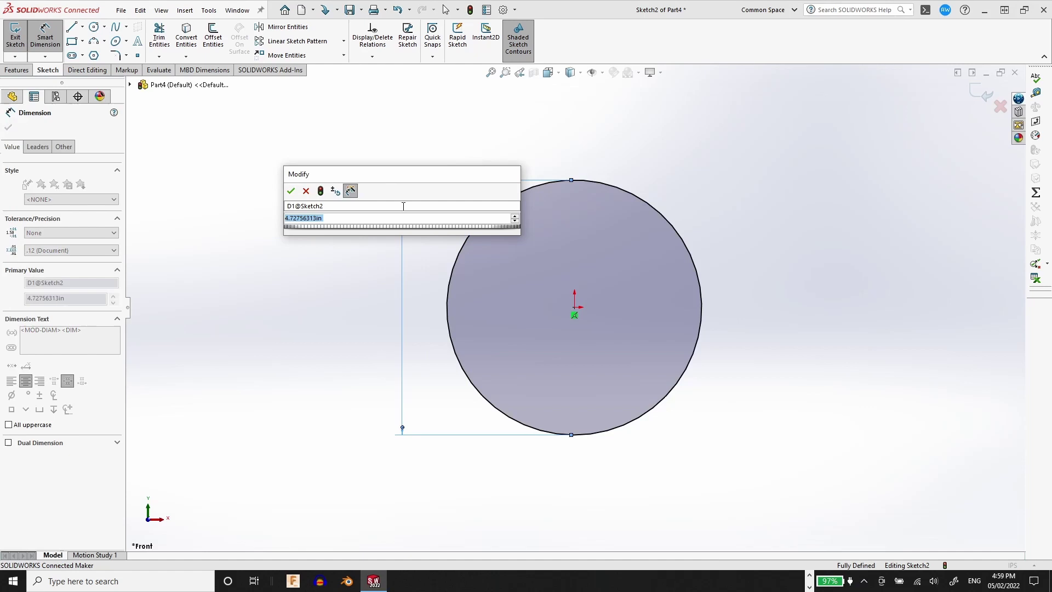
pyautogui.write('3.8')
pyautogui.press('Return')
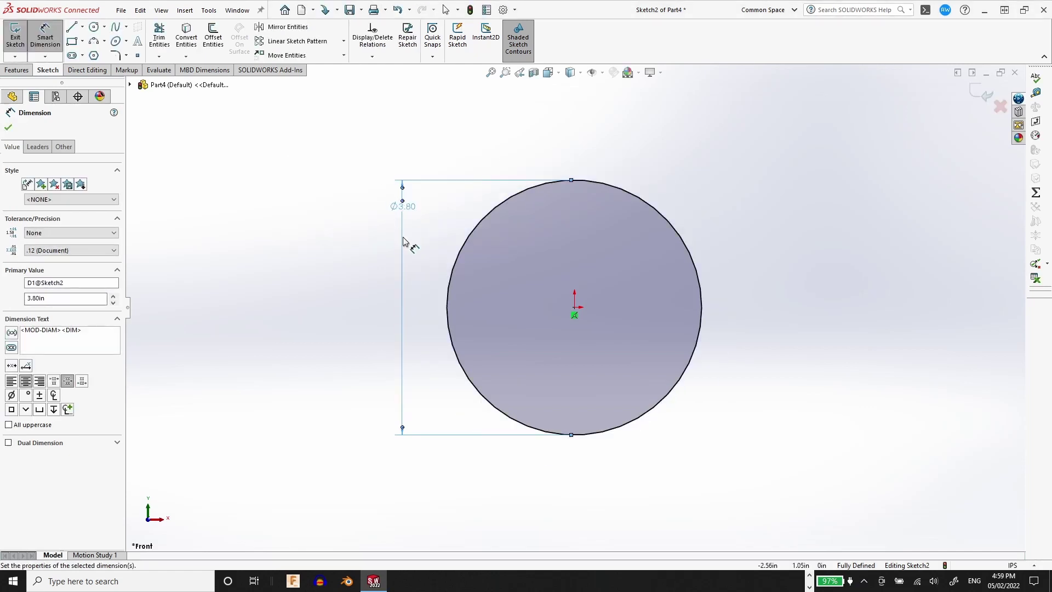
pyautogui.click(8, 128)
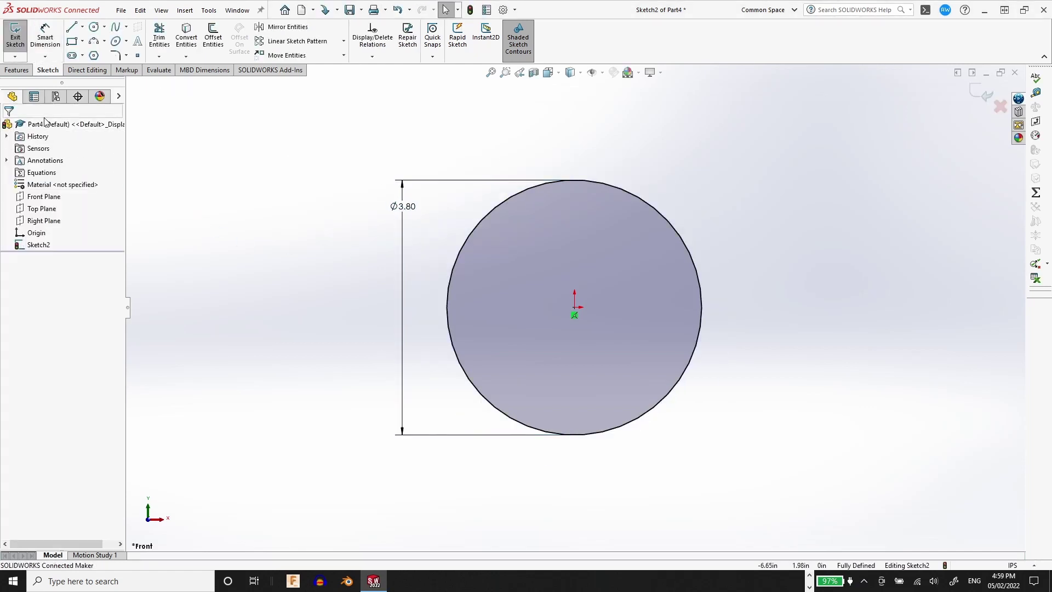
pyautogui.click(979, 94)
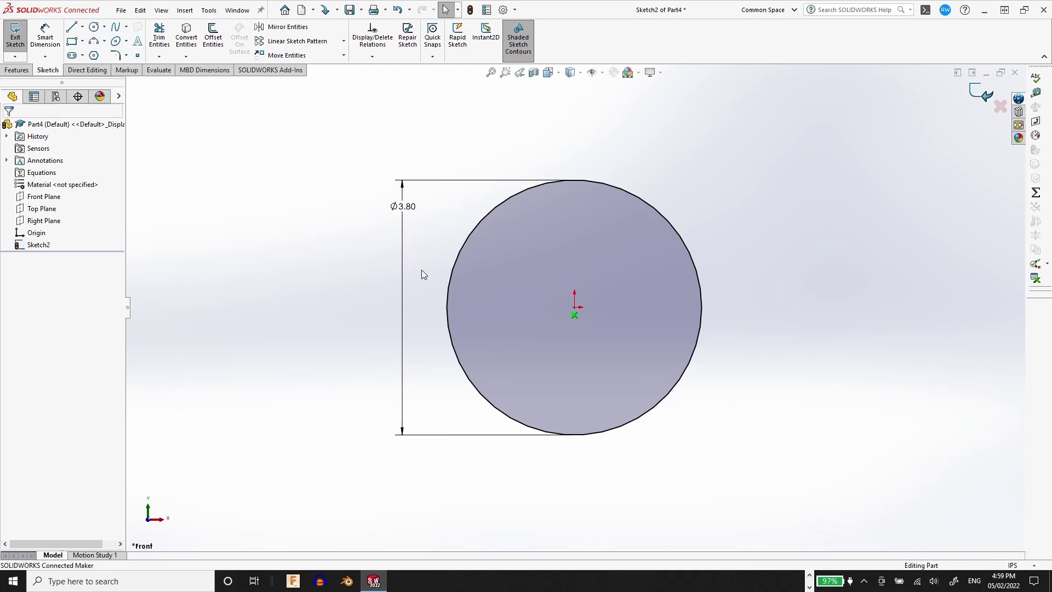
# Start Sketch3 on the Top Plane and view it normal to the sketch plane.
pyautogui.click(43, 208)
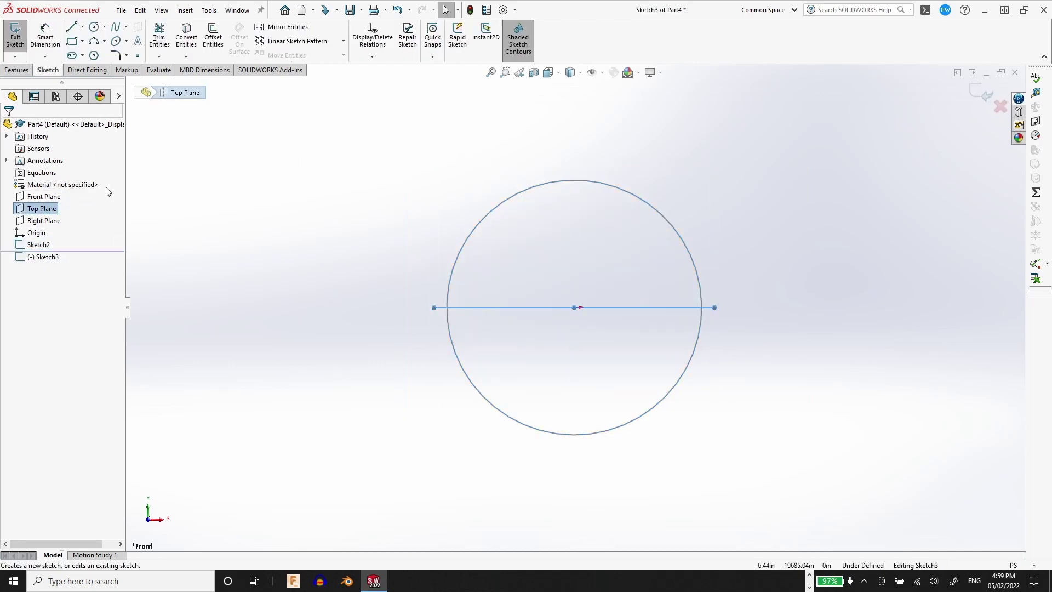
pyautogui.click(52, 257)
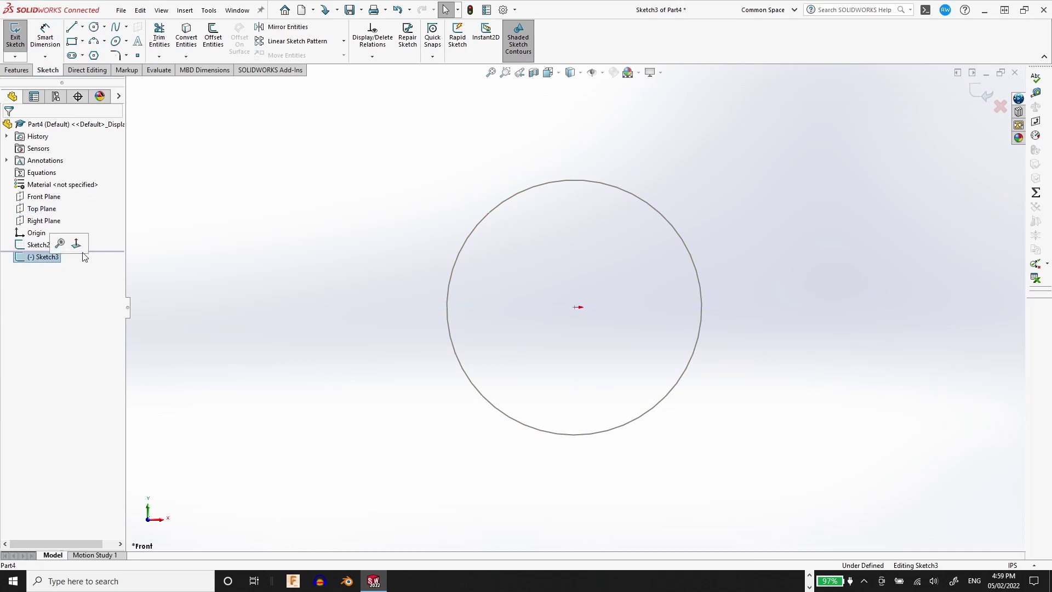
pyautogui.click(77, 245)
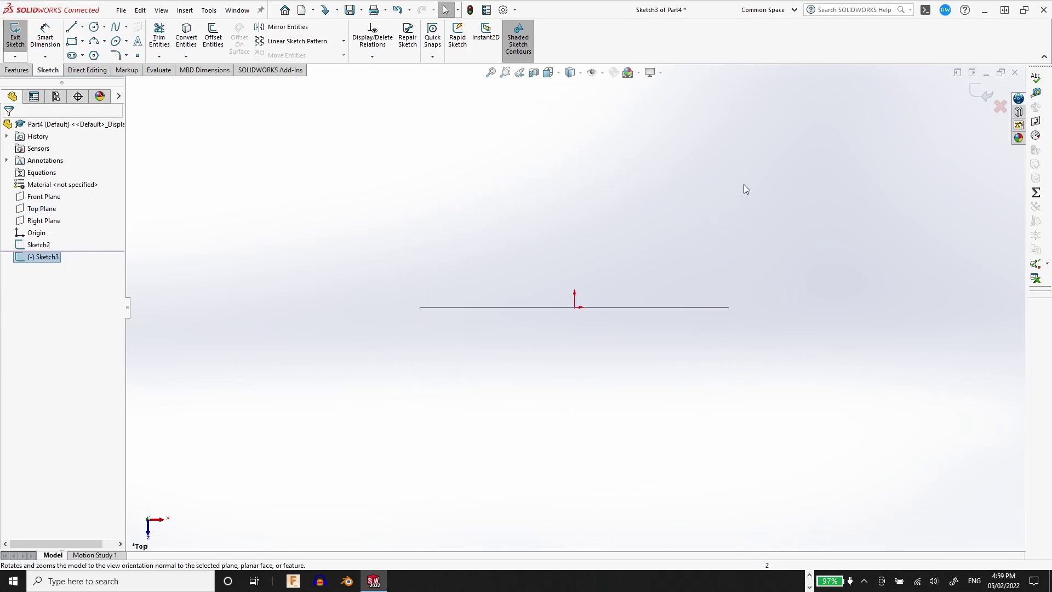
# Draw an L-shaped path: a vertical line up from the origin, then a longer horizontal line rightward.
pyautogui.click(72, 27)
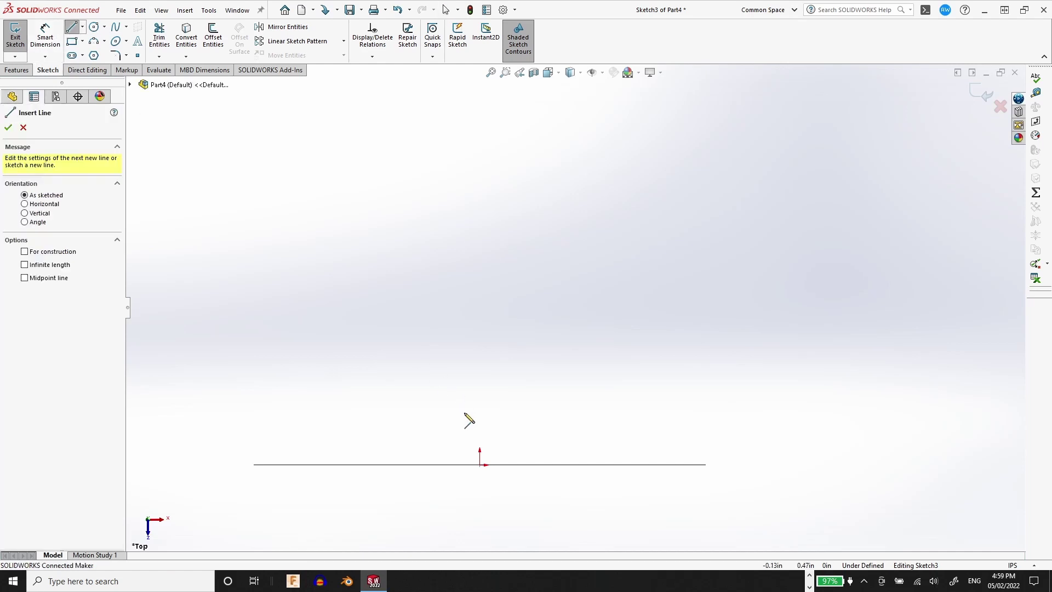
pyautogui.click(480, 465)
pyautogui.click(480, 351)
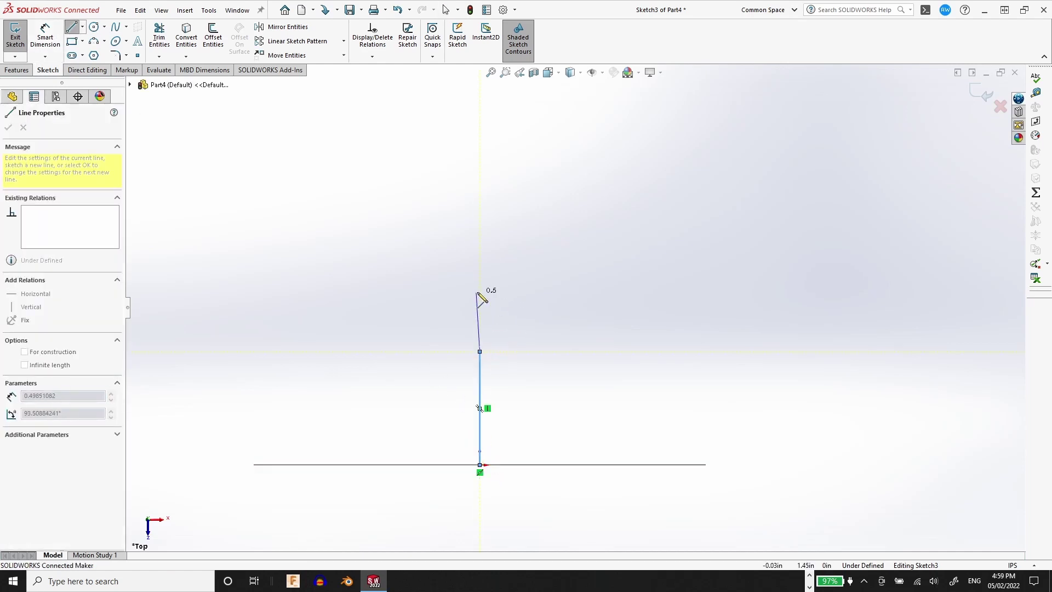
pyautogui.click(646, 351)
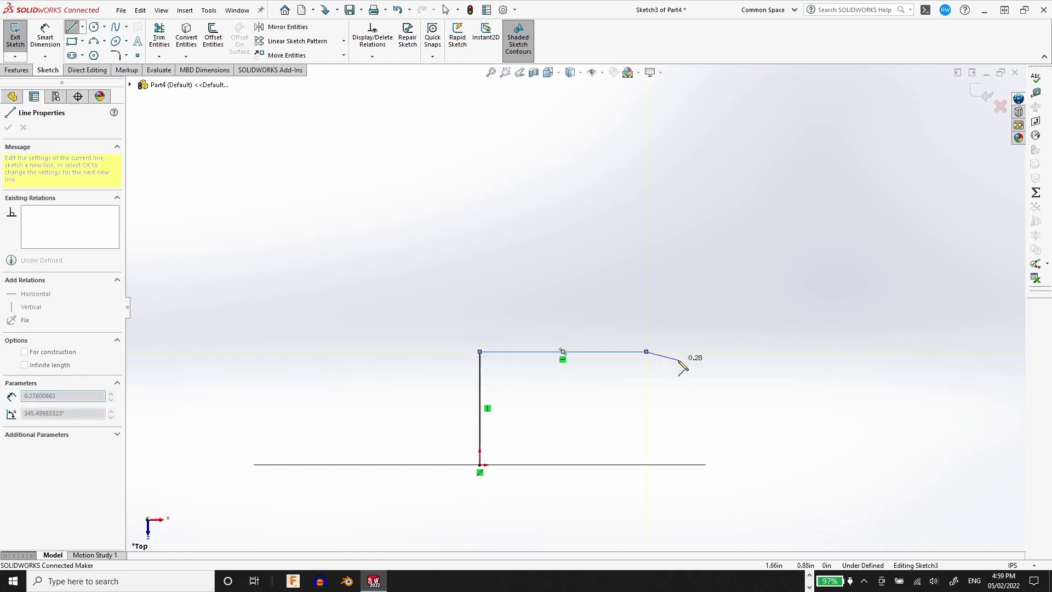
pyautogui.press('Escape')
pyautogui.moveTo(537, 351); pyautogui.dragTo(544, 93)
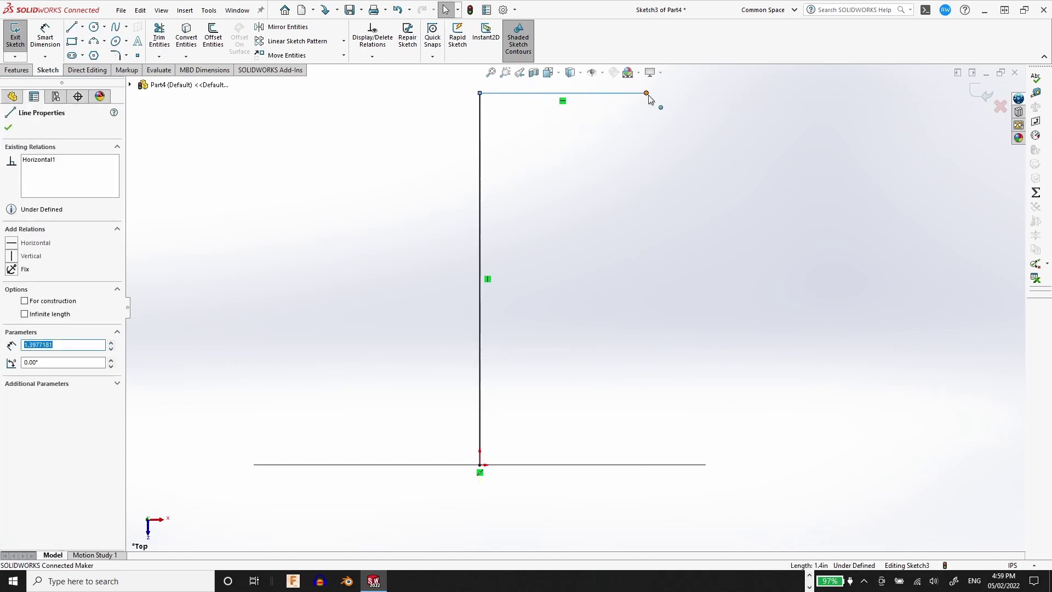
pyautogui.moveTo(648, 94); pyautogui.dragTo(954, 99)
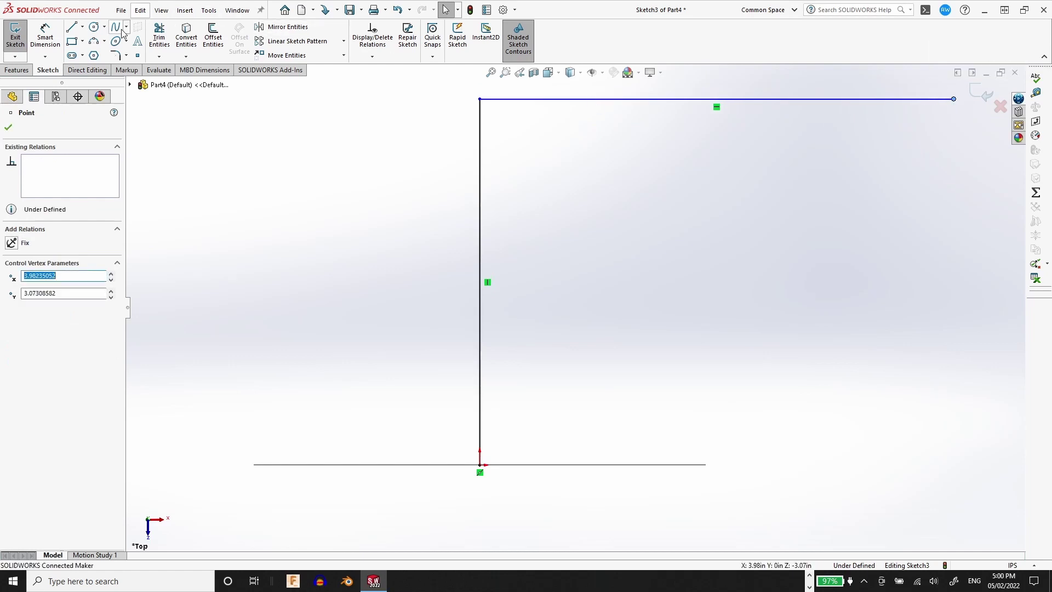
pyautogui.click(117, 56)
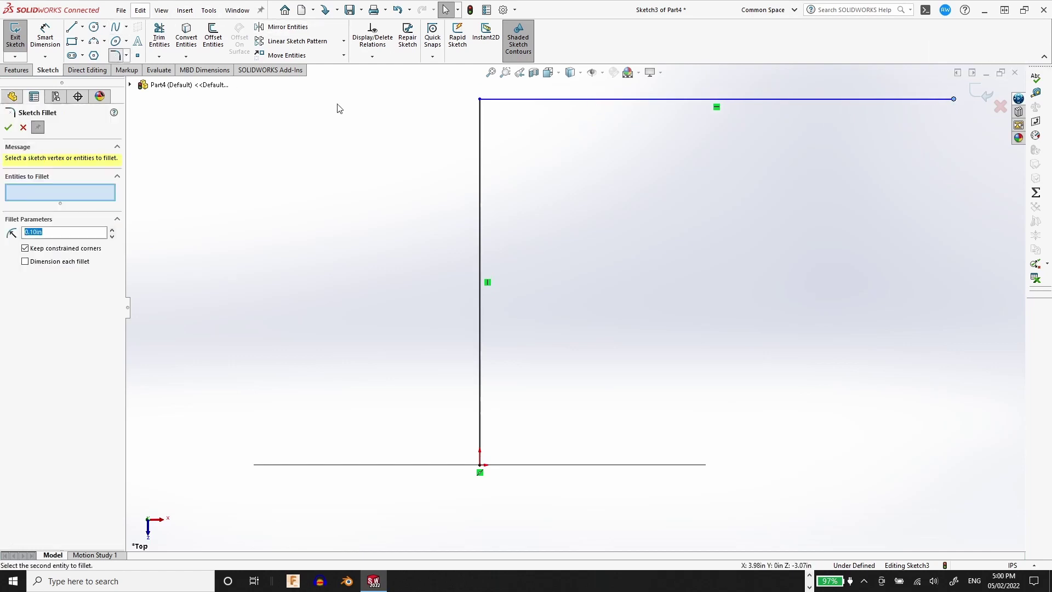
# Round the path's top-left corner with a 1.90 in sketch fillet.
pyautogui.click(481, 102)
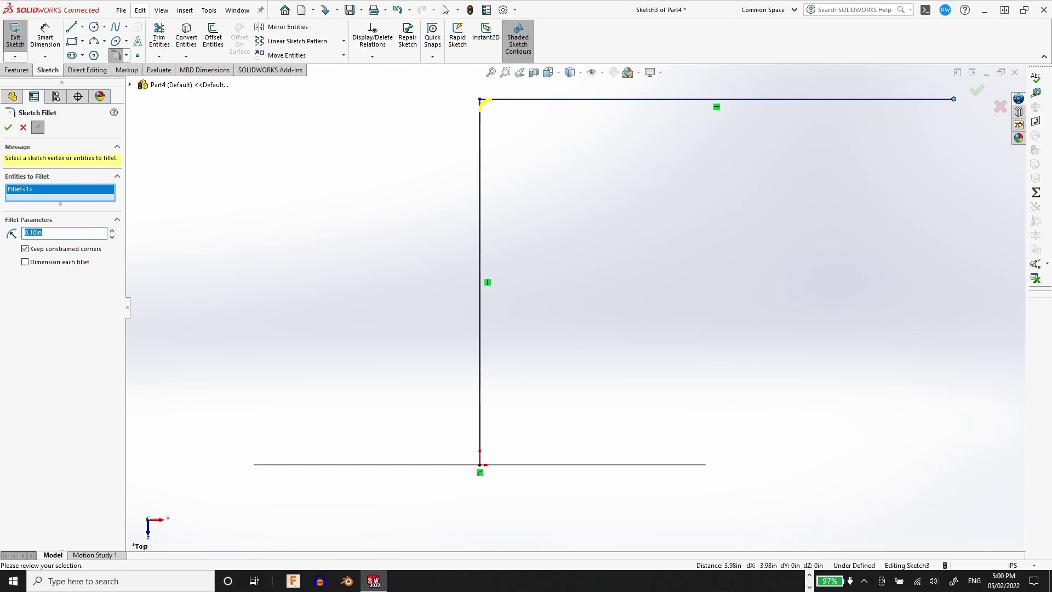
pyautogui.write('1.9')
pyautogui.press('Return')
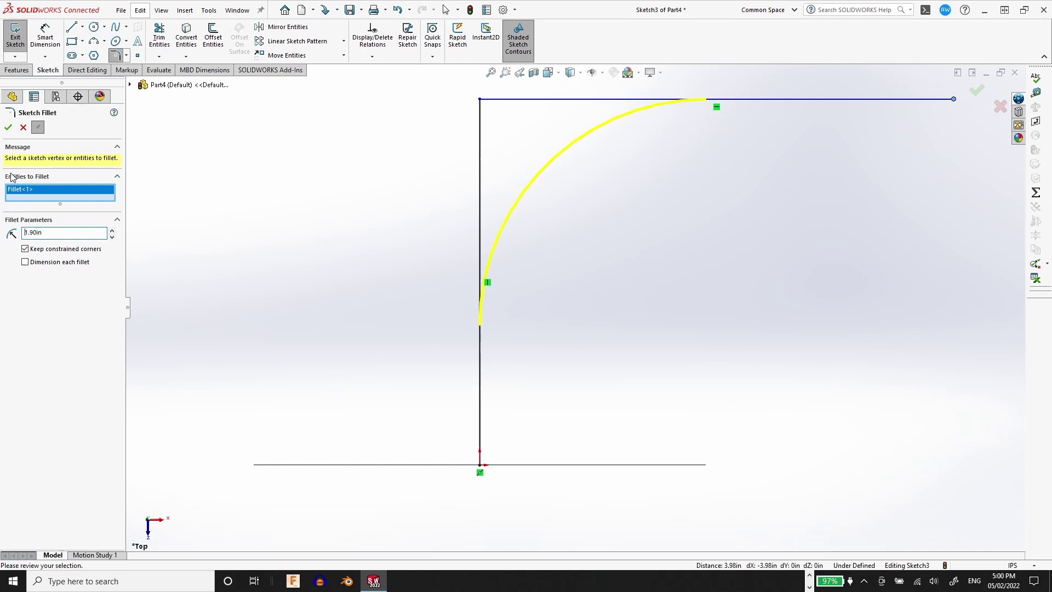
pyautogui.click(9, 129)
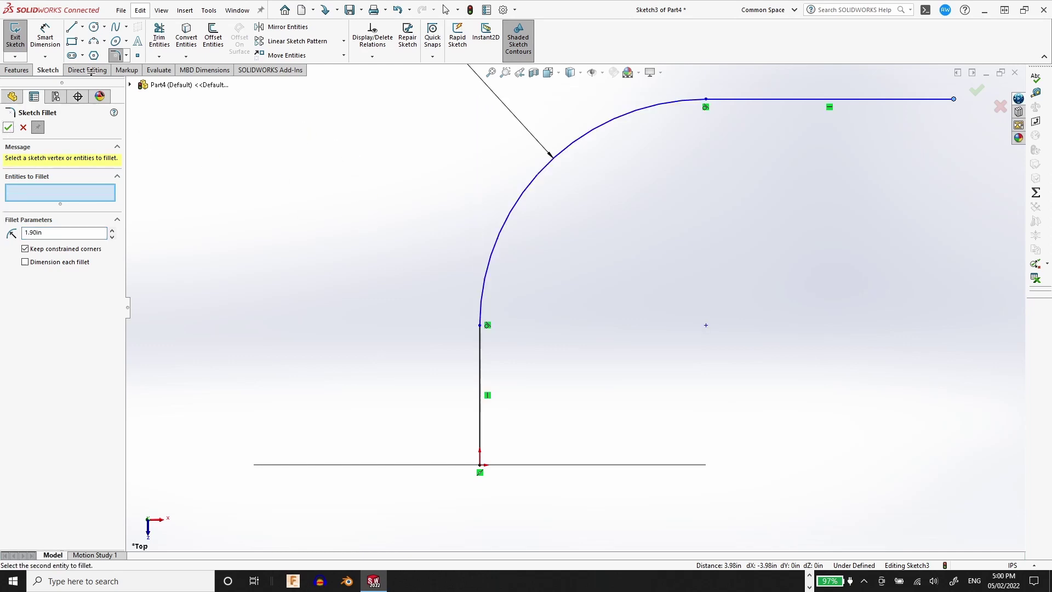
# Dimension the straight top line to 1.125 in.
pyautogui.press('d')
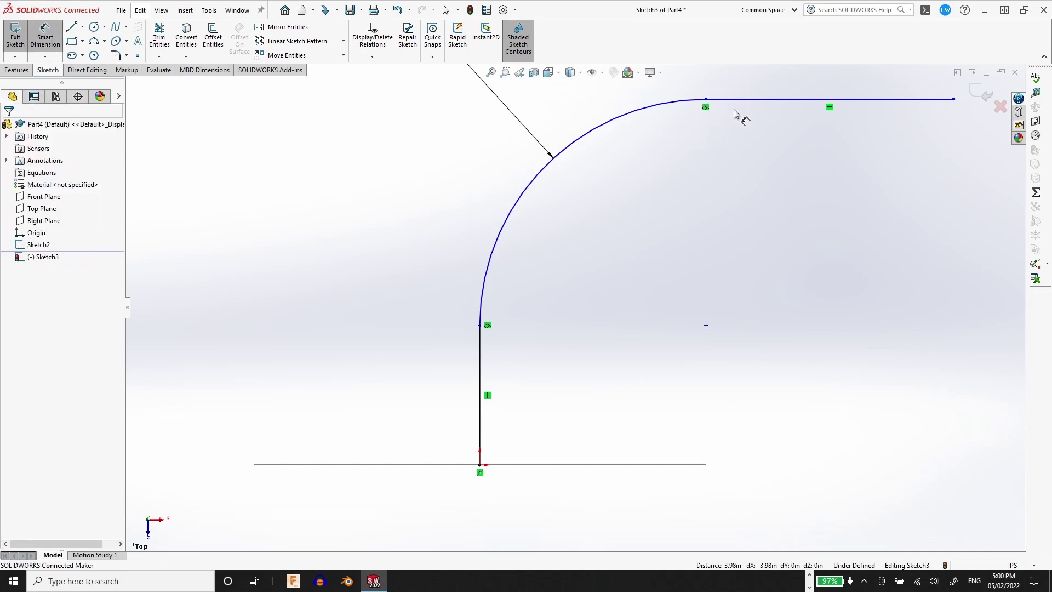
pyautogui.click(744, 110)
pyautogui.click(777, 201)
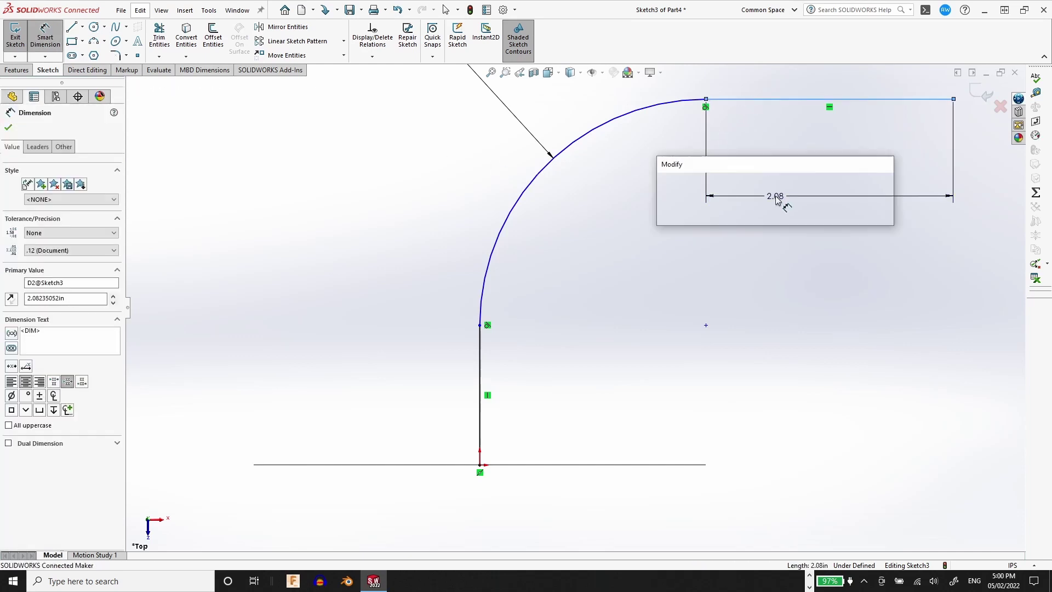
pyautogui.write('1.125')
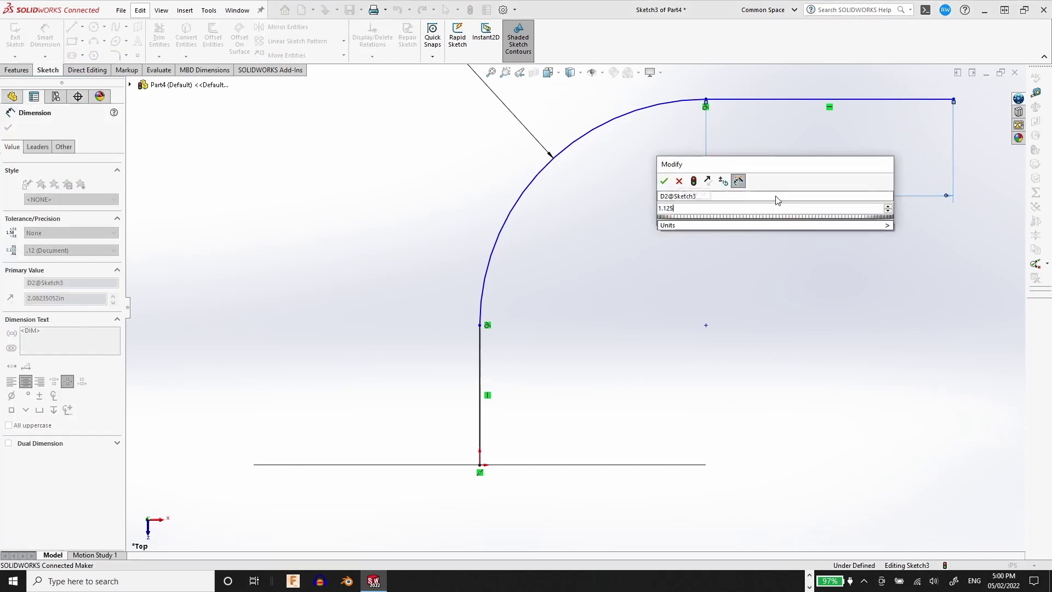
pyautogui.press('Return')
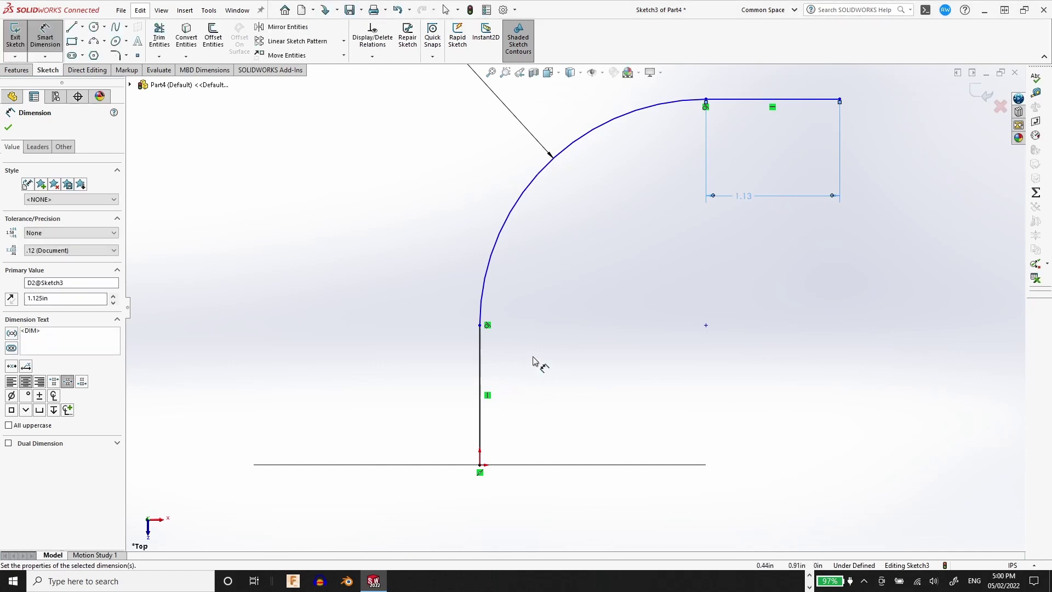
pyautogui.press('Escape')
pyautogui.press('Escape')
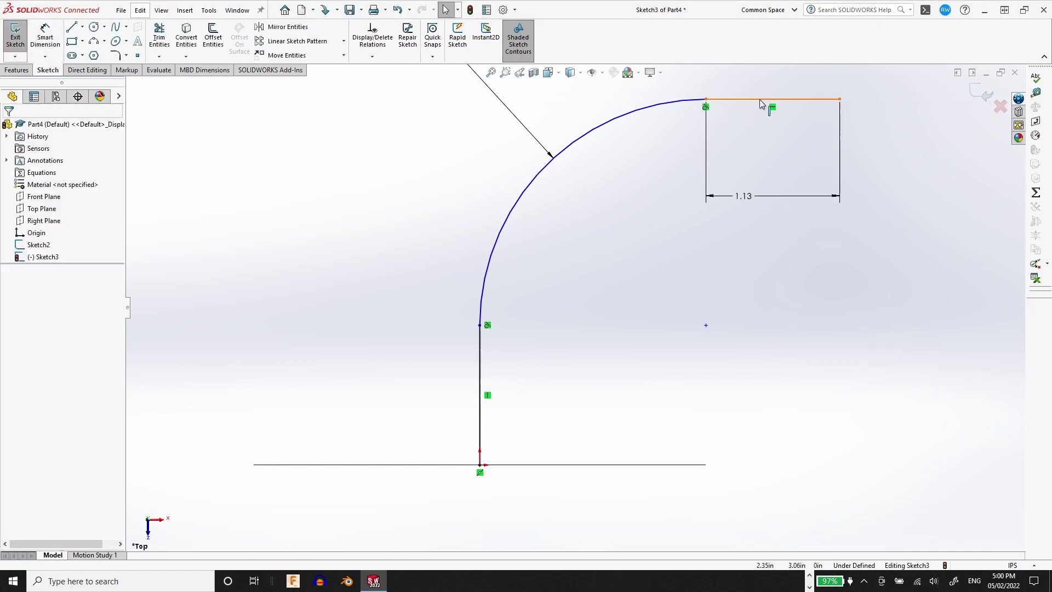
# Make the vertical and top lines equal, then exit Sketch3 and orbit to 3D.
pyautogui.click(760, 99)
pyautogui.keyDown('ctrl'); pyautogui.click(481, 353); pyautogui.keyUp('ctrl')
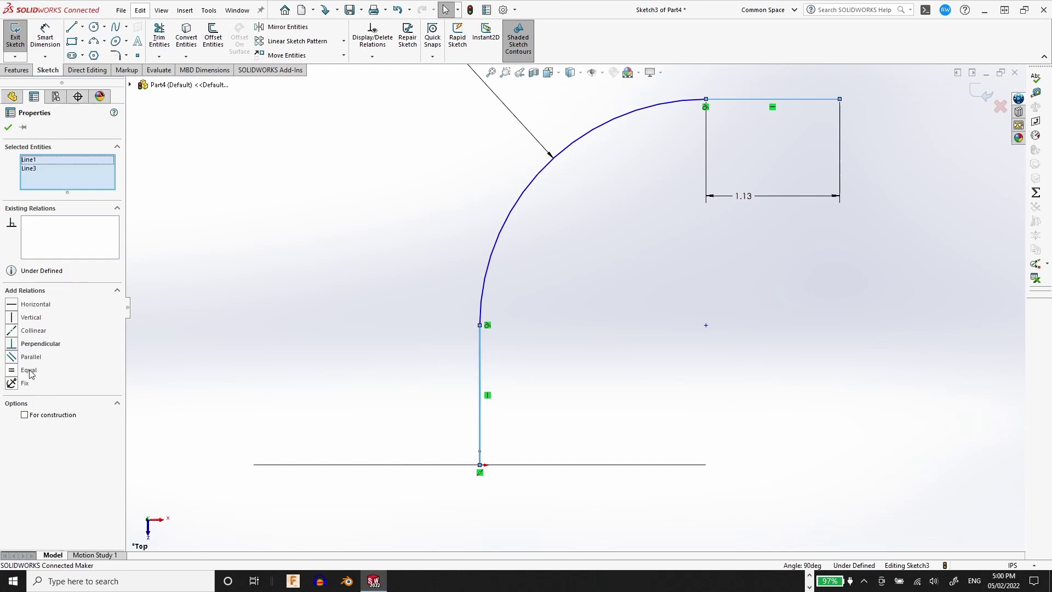
pyautogui.click(30, 371)
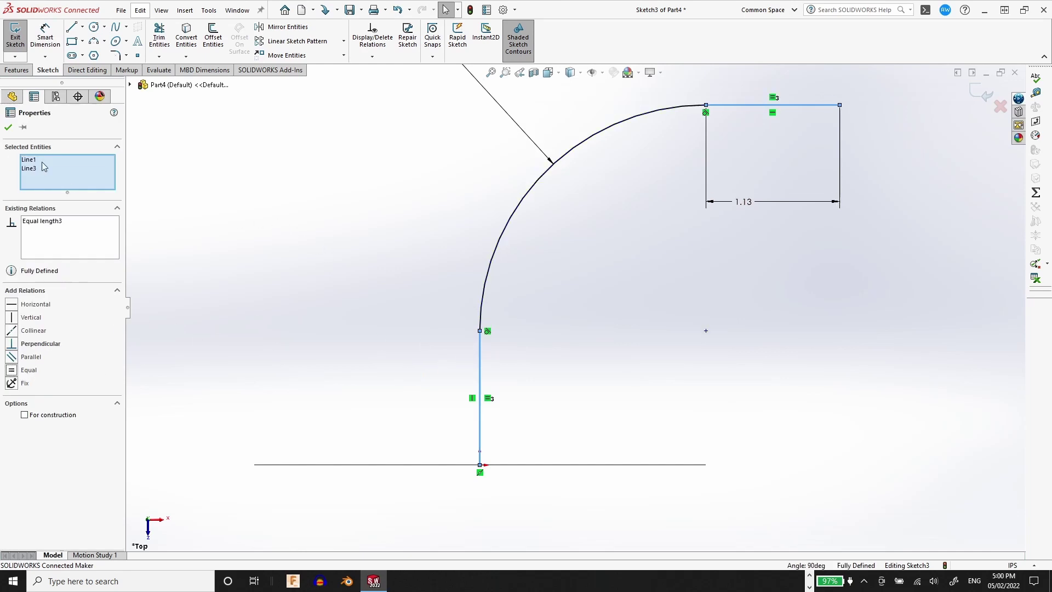
pyautogui.click(8, 127)
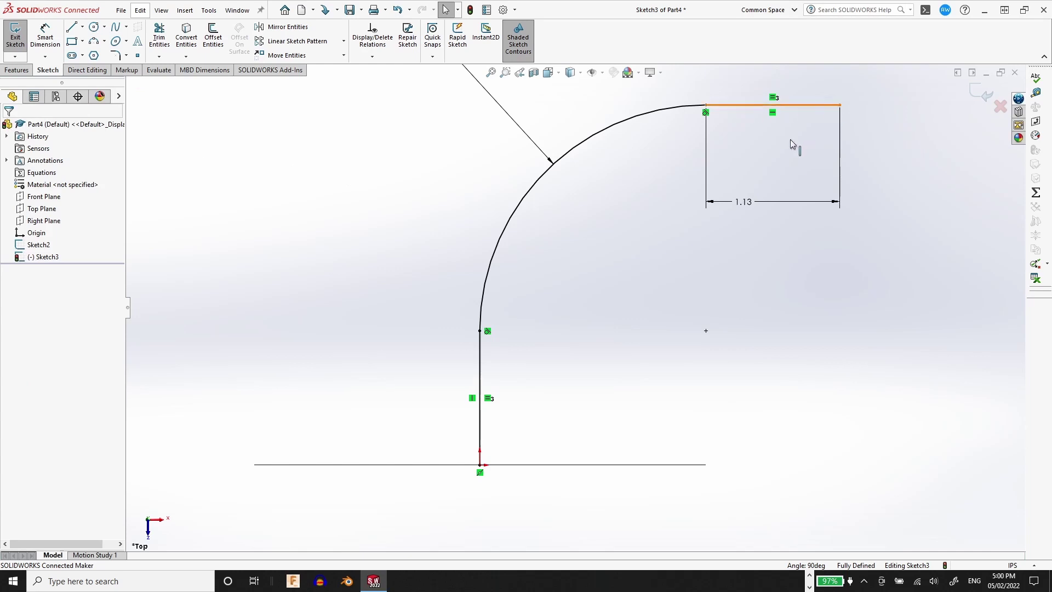
pyautogui.press('f')
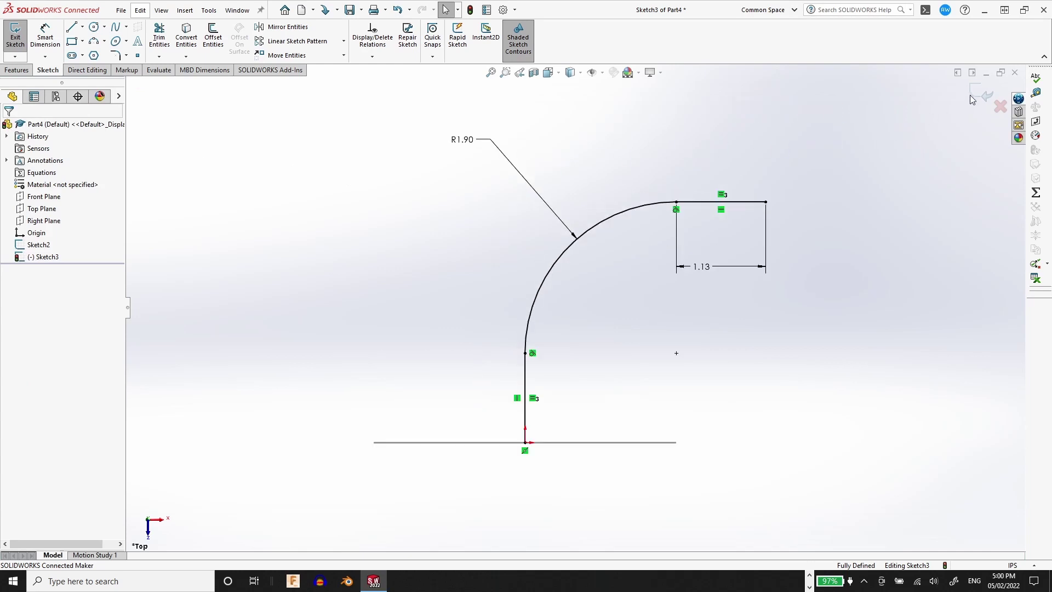
pyautogui.click(970, 95)
pyautogui.moveTo(607, 429)
pyautogui.mouseDown(button='middle')
pyautogui.moveTo(601, 314)
pyautogui.moveTo(540, 239)
pyautogui.moveTo(595, 296)
pyautogui.mouseUp(button='middle')
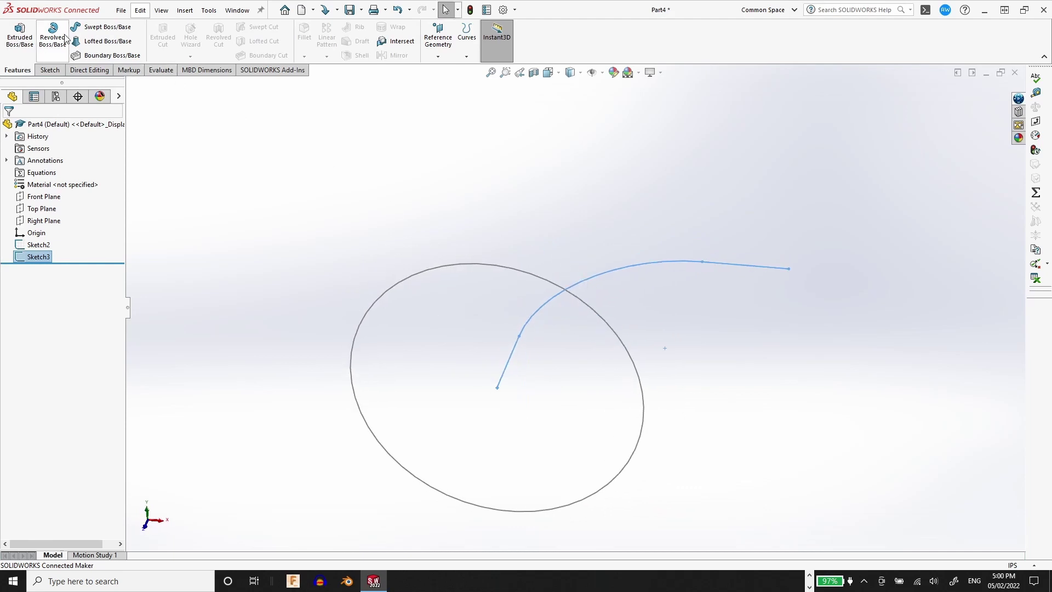
# Create Sweep1 by sweeping the Sketch2 circle along the Sketch3 filleted path.
pyautogui.click(93, 30)
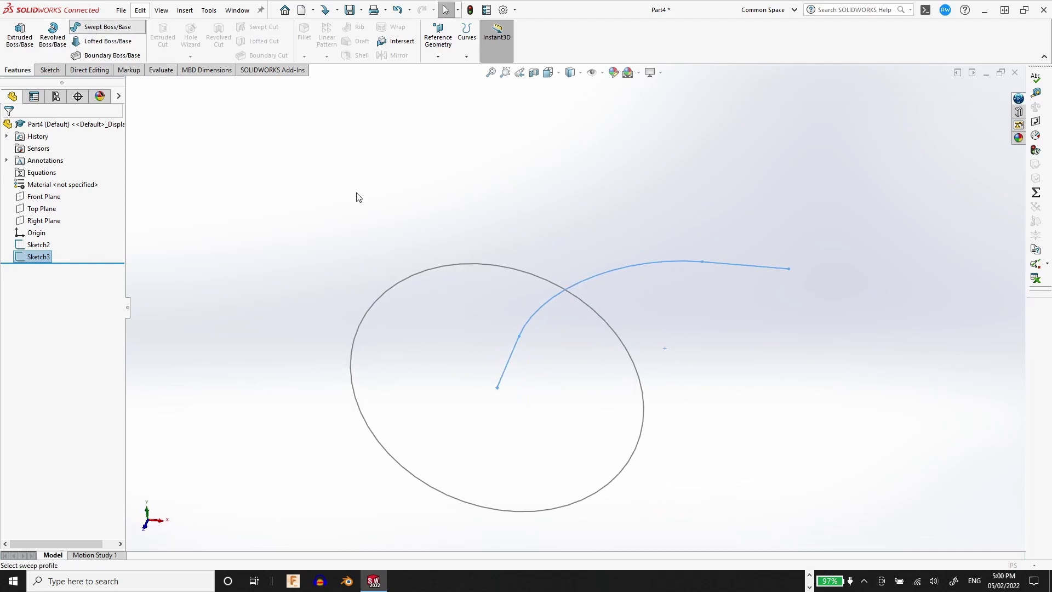
pyautogui.click(447, 268)
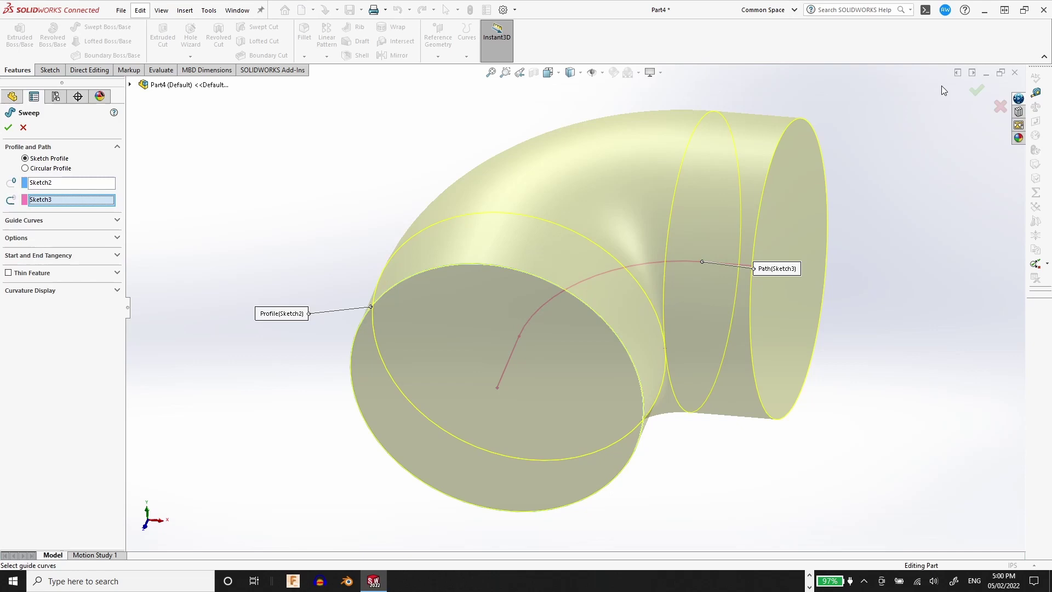
pyautogui.click(978, 95)
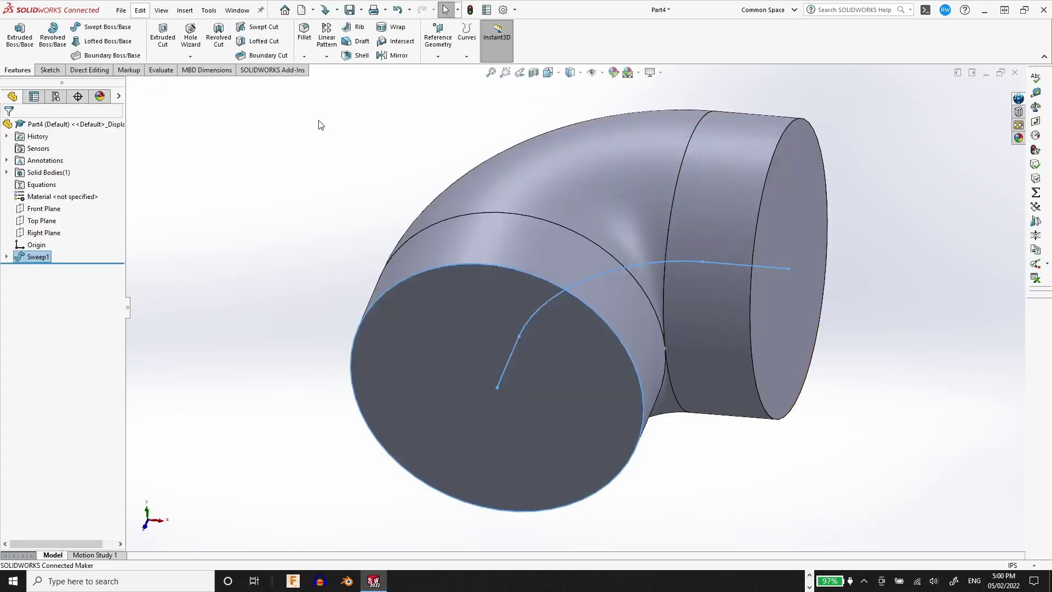
# Shell the elbow outward 0.10 in, removing both circular end faces.
pyautogui.click(359, 56)
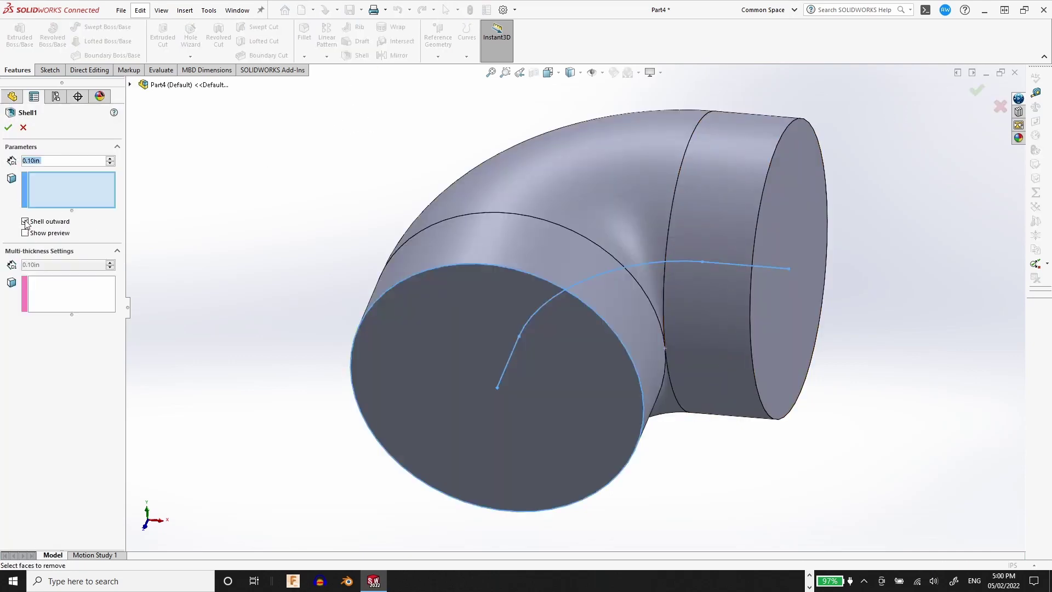
pyautogui.click(567, 326)
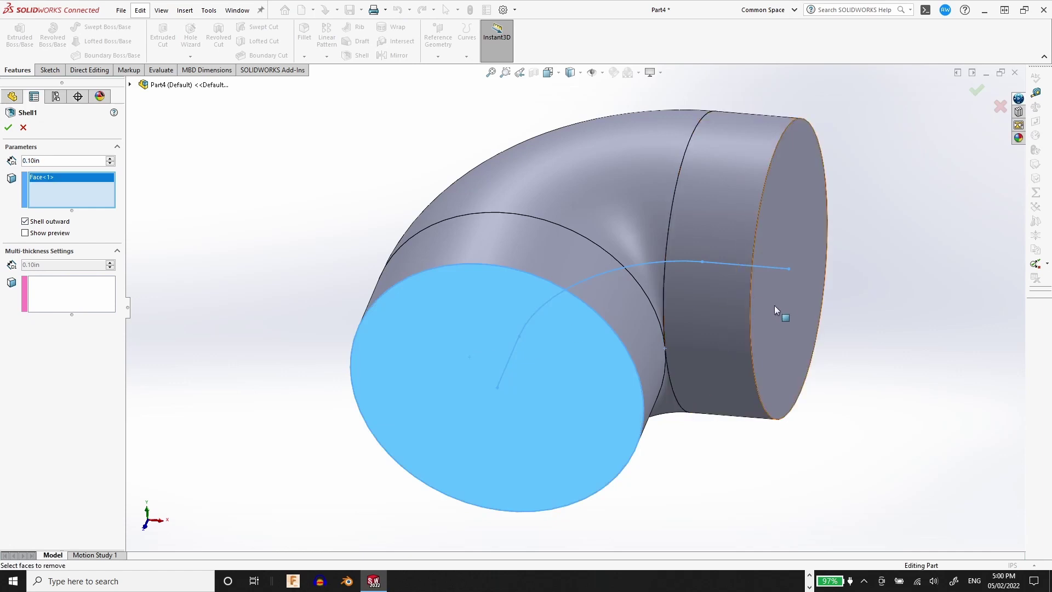
pyautogui.click(791, 274)
pyautogui.click(977, 91)
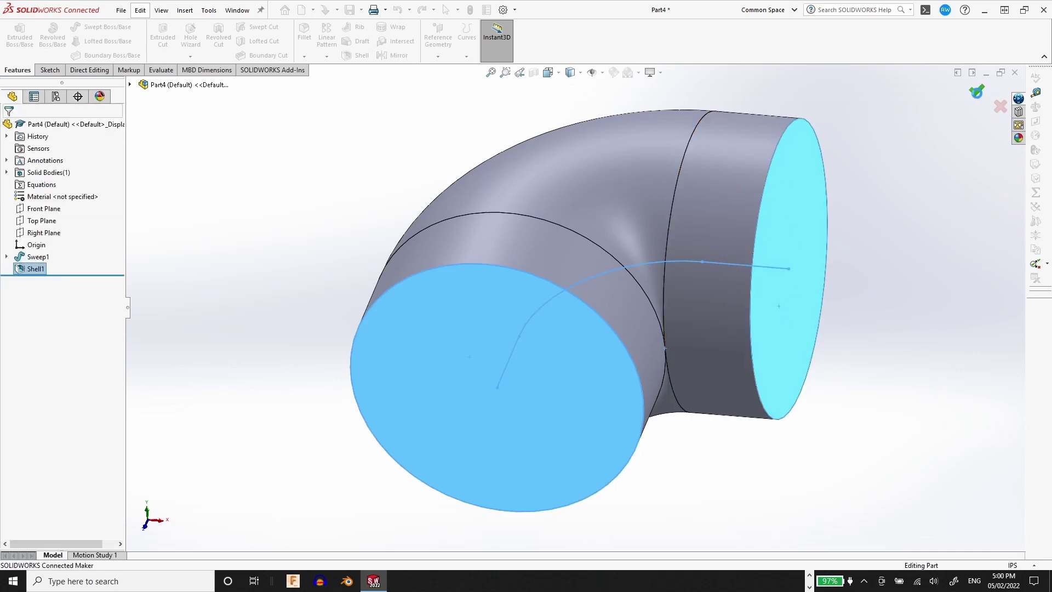
# Orbit and zoom to inspect the hollow elbow, then start saving Part4.
pyautogui.moveTo(726, 394); pyautogui.dragTo(658, 343, button='middle')
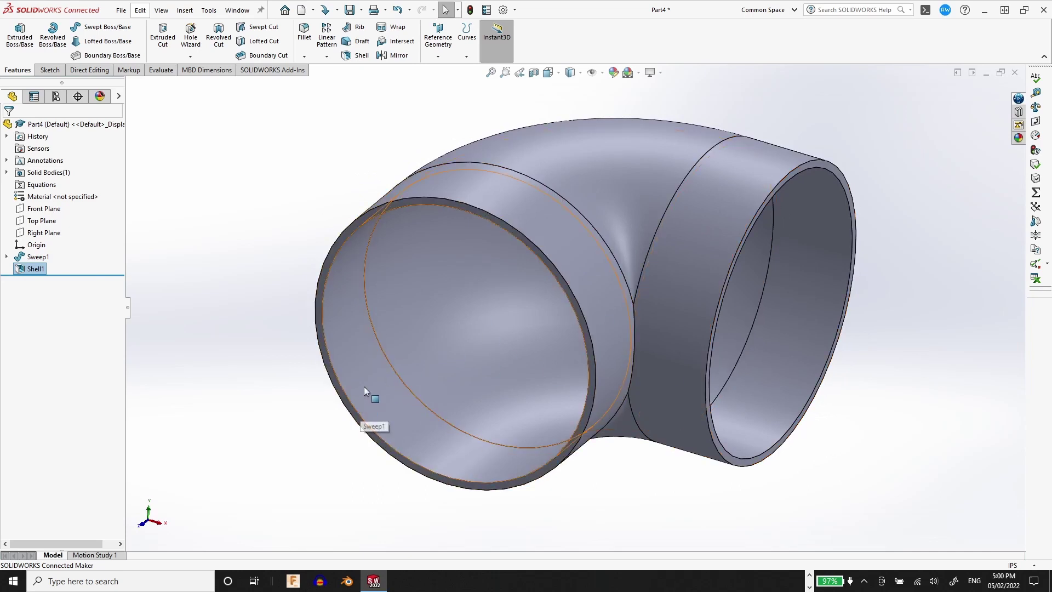
pyautogui.click(278, 327)
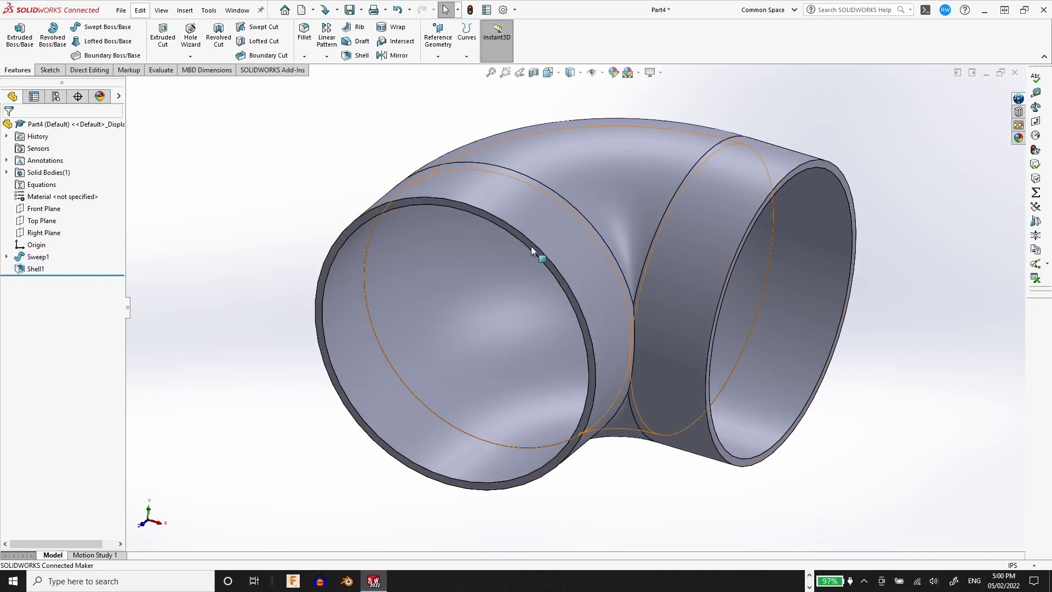
pyautogui.moveTo(538, 251); pyautogui.dragTo(634, 232, button='middle')
pyautogui.scroll(-2, 633, 232)
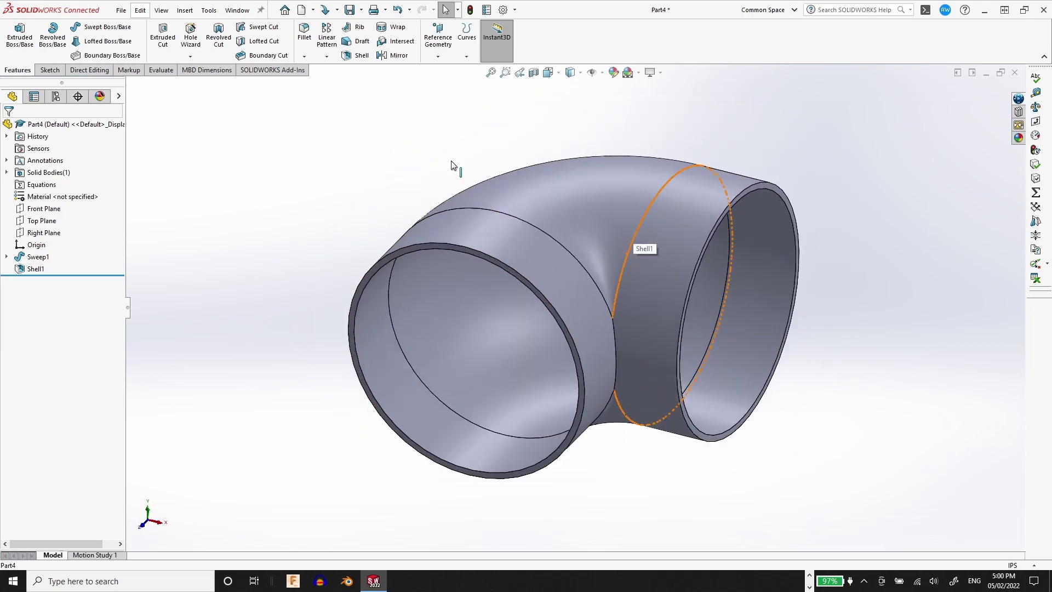
pyautogui.click(349, 10)
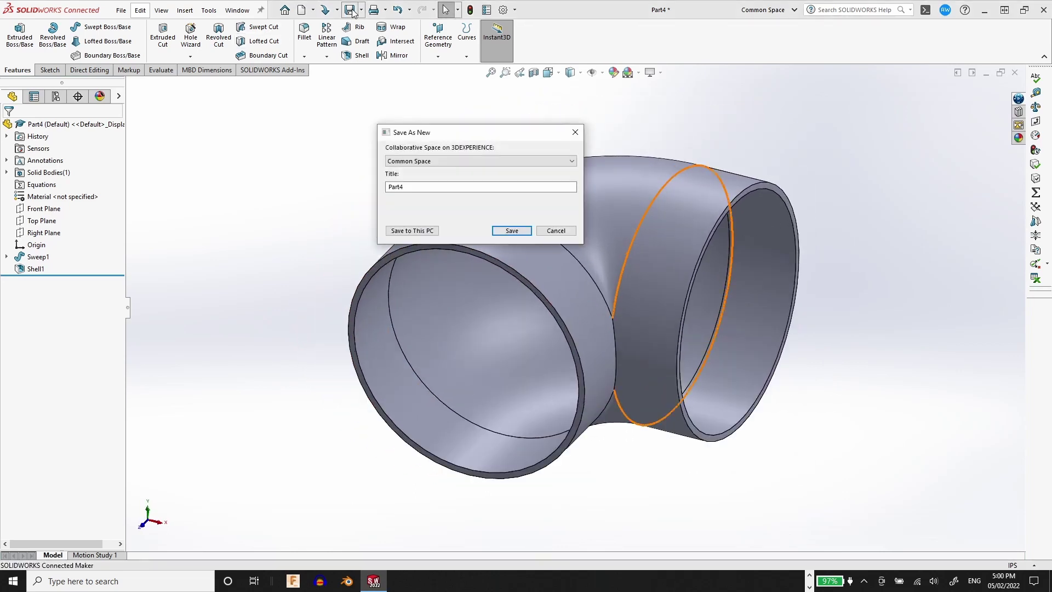